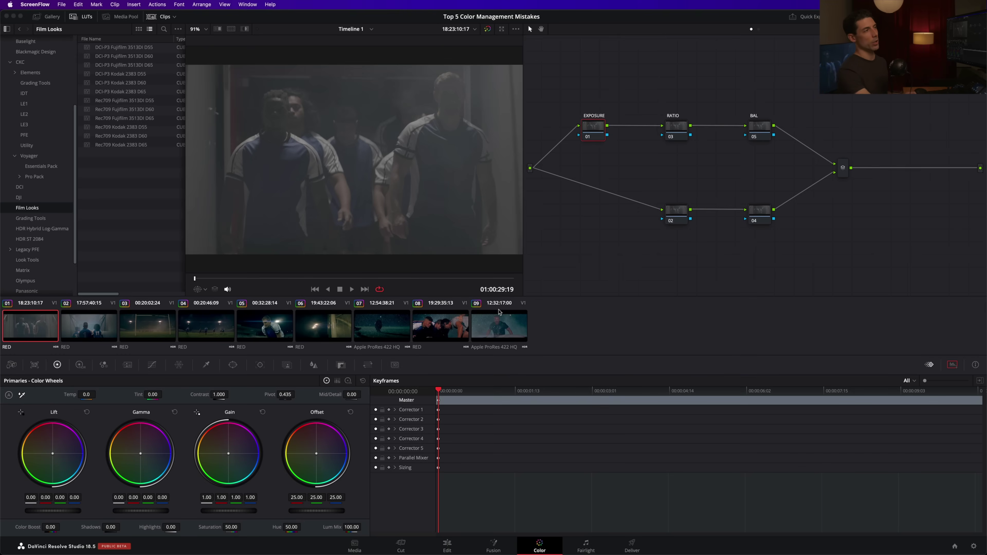
# Step: Save the project with the rugby clip's higher-contrast, more saturated grade on node 01
pyautogui.click(44, 325)
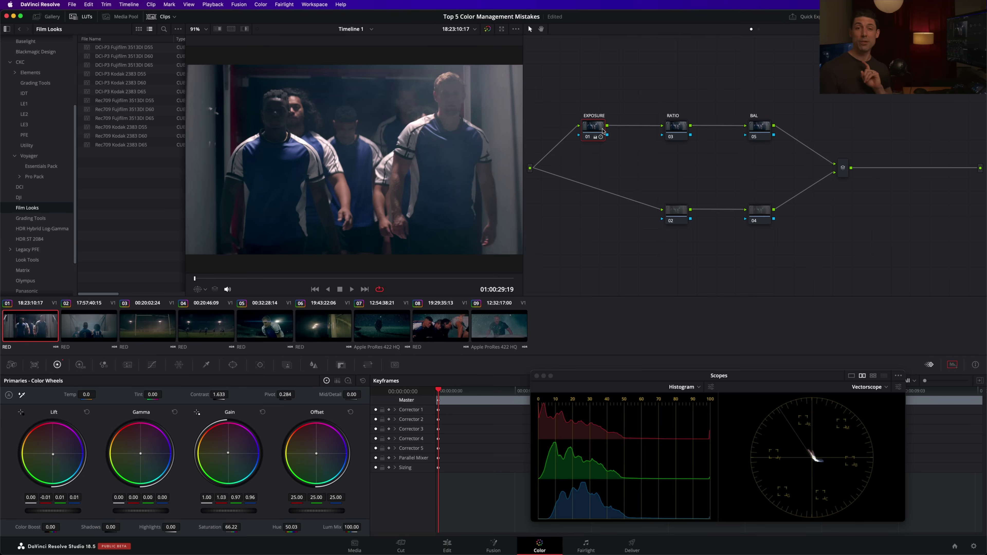
pyautogui.press('super+s')
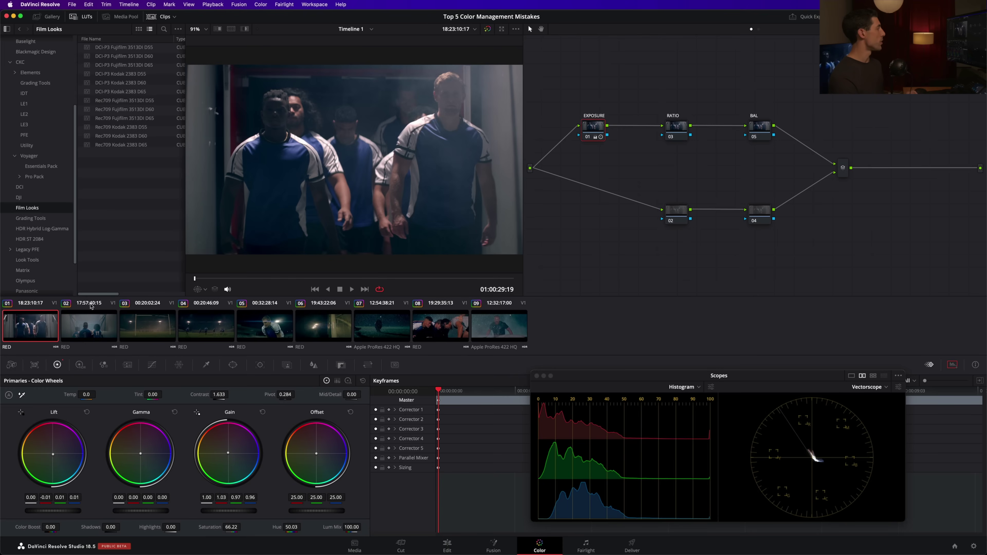
# Step: Uncheck Bypass Color Management for the rugby clip, then compare the grade on and off
pyautogui.rightClick(35, 330)
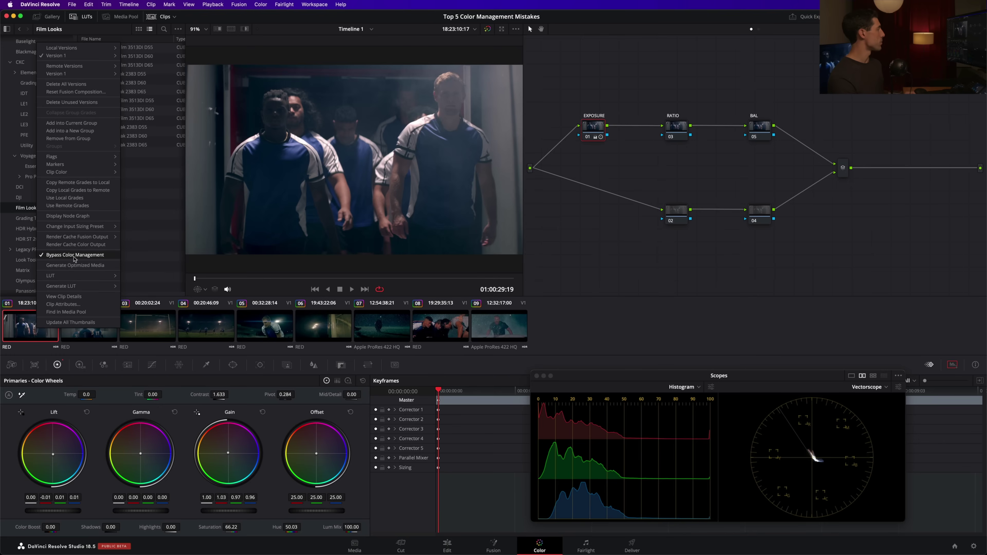
pyautogui.click(98, 255)
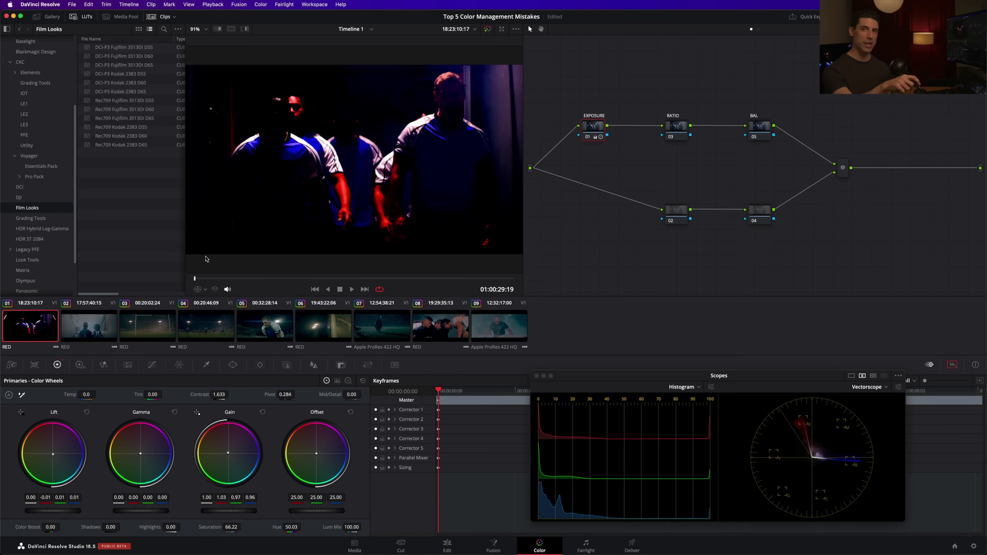
pyautogui.press('super+d')
pyautogui.press('super+d')
pyautogui.press('super+d')
pyautogui.press('super+d')
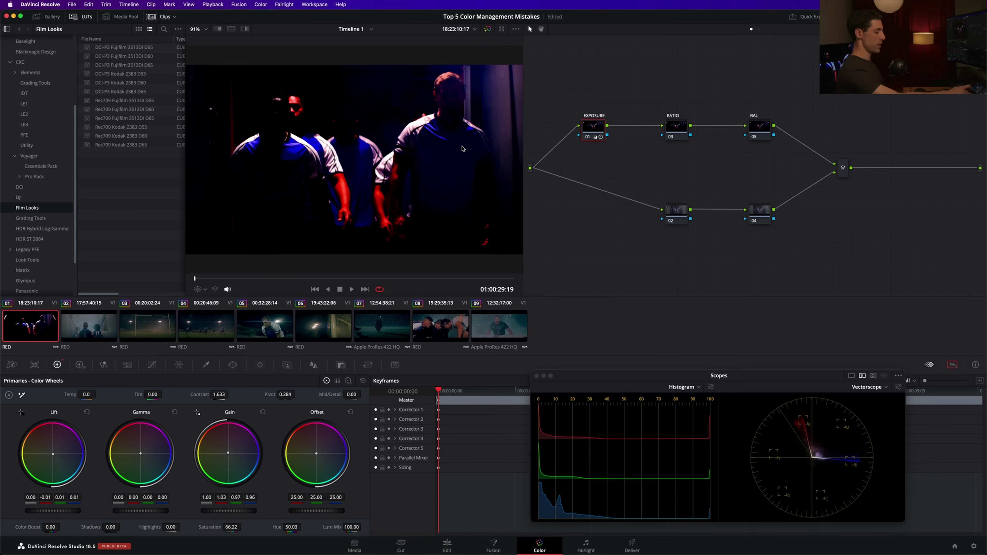
# Step: Undo the Gain wheel and Primaries changes on the EXPOSURE node back to defaults
pyautogui.press('super+z')
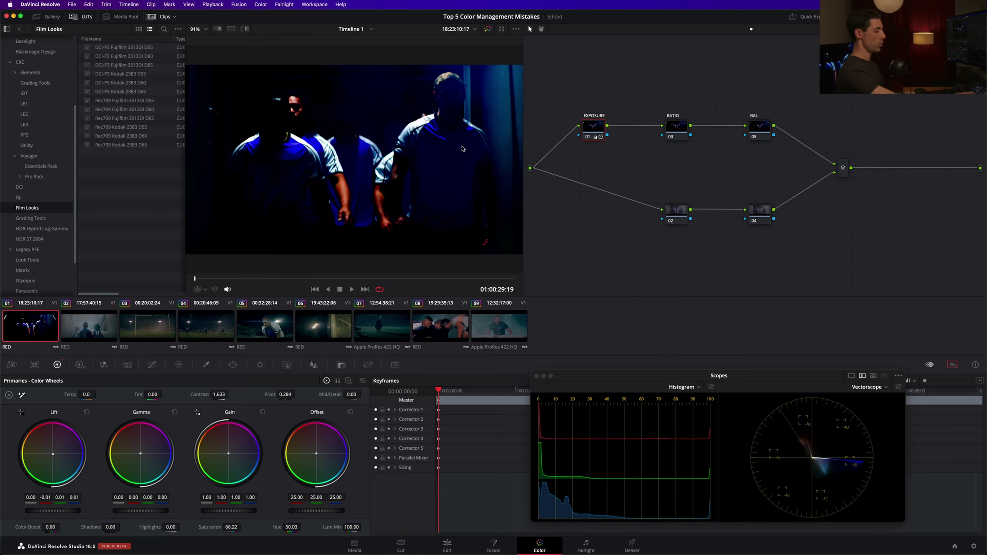
pyautogui.press('super+z')
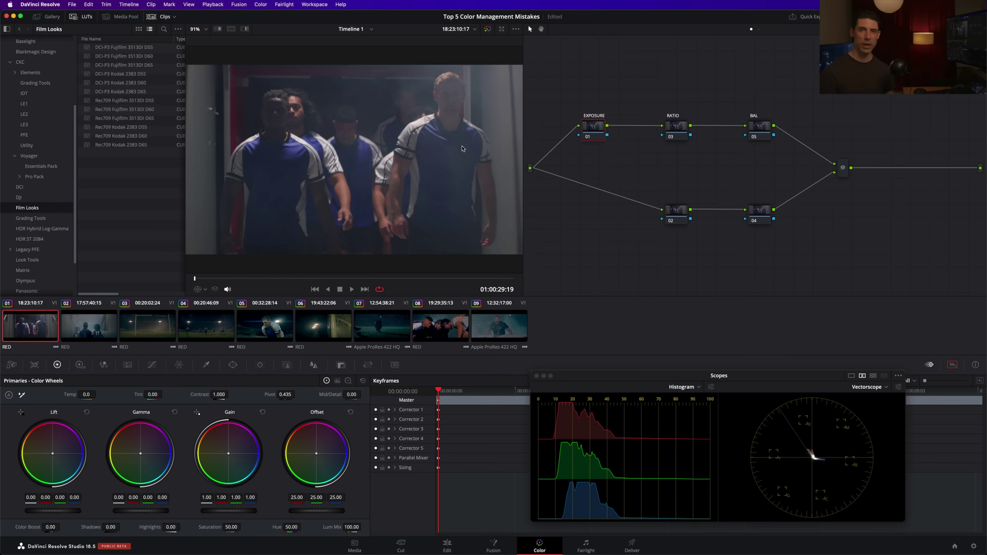
pyautogui.press('super+s')
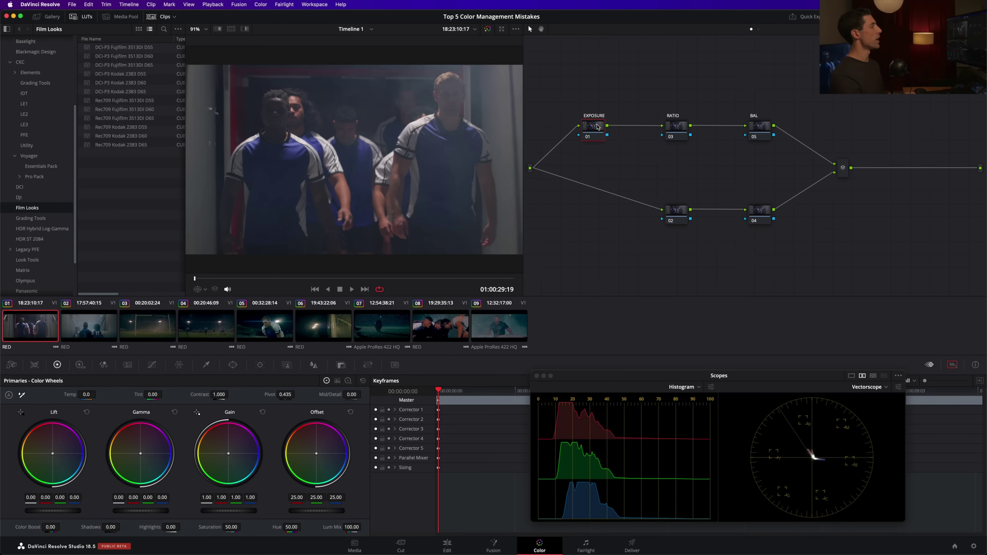
# Step: Nudge the EXPOSURE node and switch the Node Editor to the timeline-level nodes
pyautogui.moveTo(597, 128); pyautogui.dragTo(594, 130)
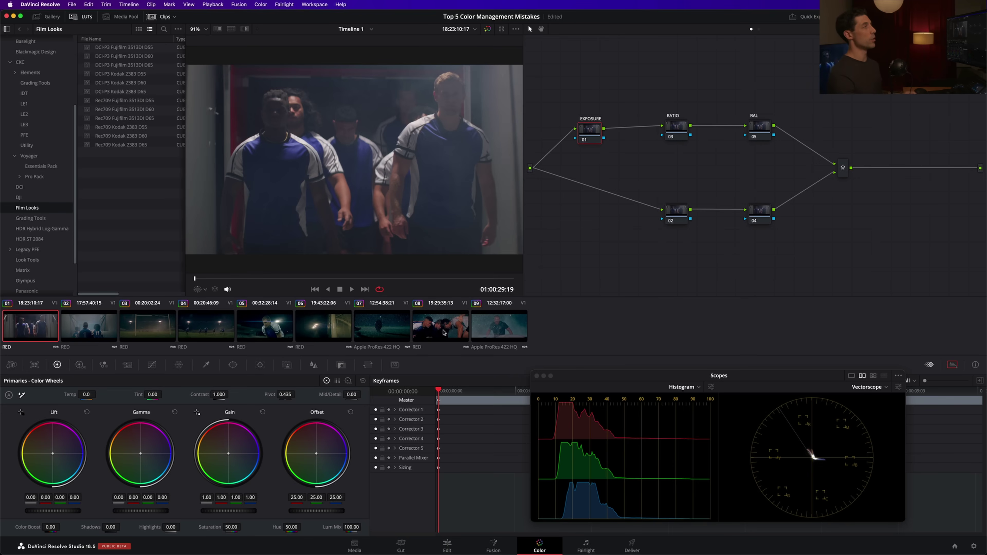
pyautogui.click(758, 29)
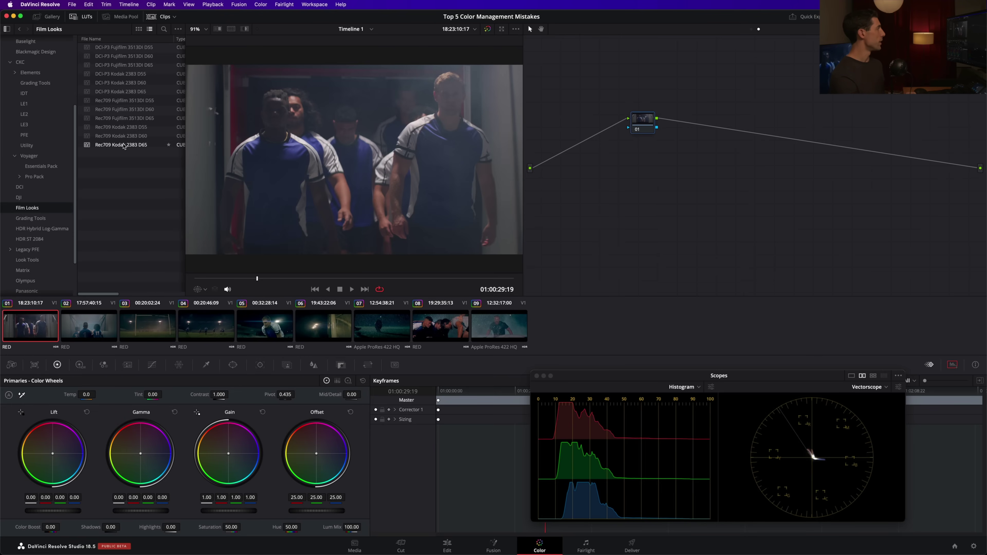
# Step: Apply Rec709 Kodak 2383 D65 to the timeline node, add a node, then delete back to node 01
pyautogui.doubleClick(121, 145)
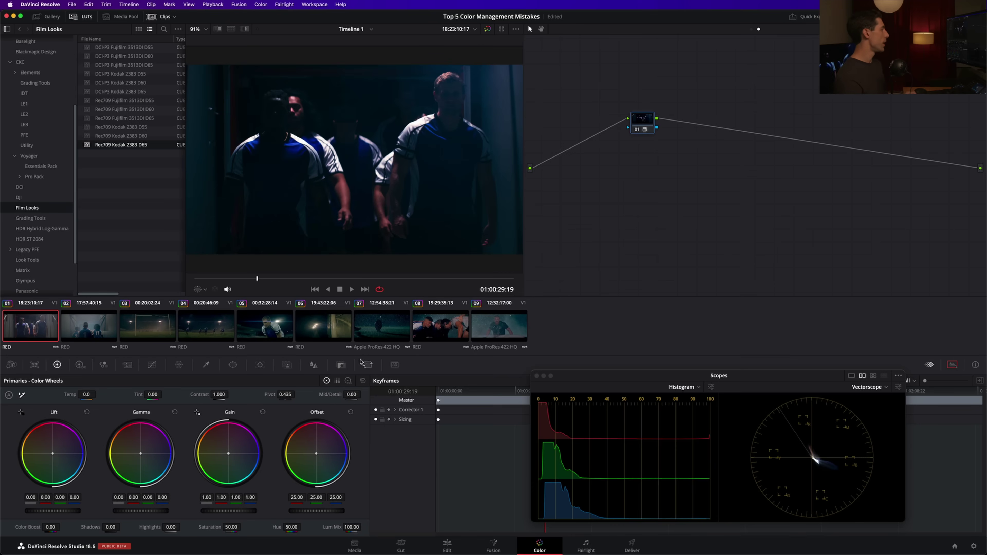
pyautogui.click(343, 365)
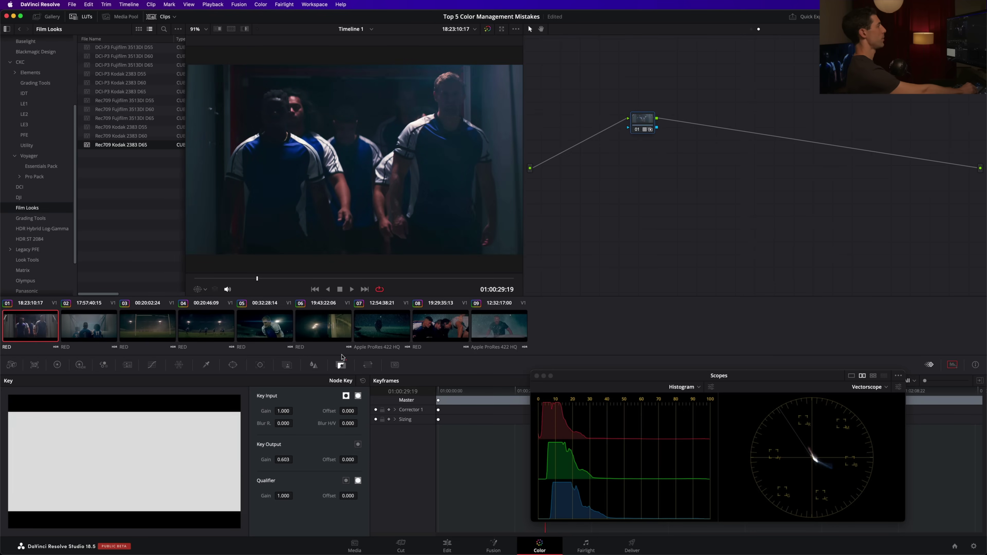
pyautogui.hotkey('shift', 's')
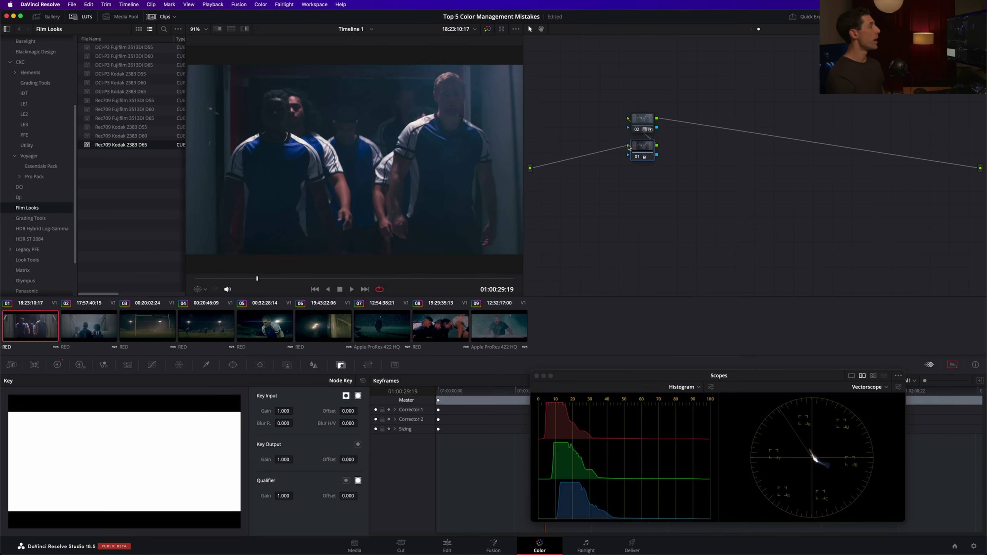
pyautogui.press('Delete')
pyautogui.click(639, 119)
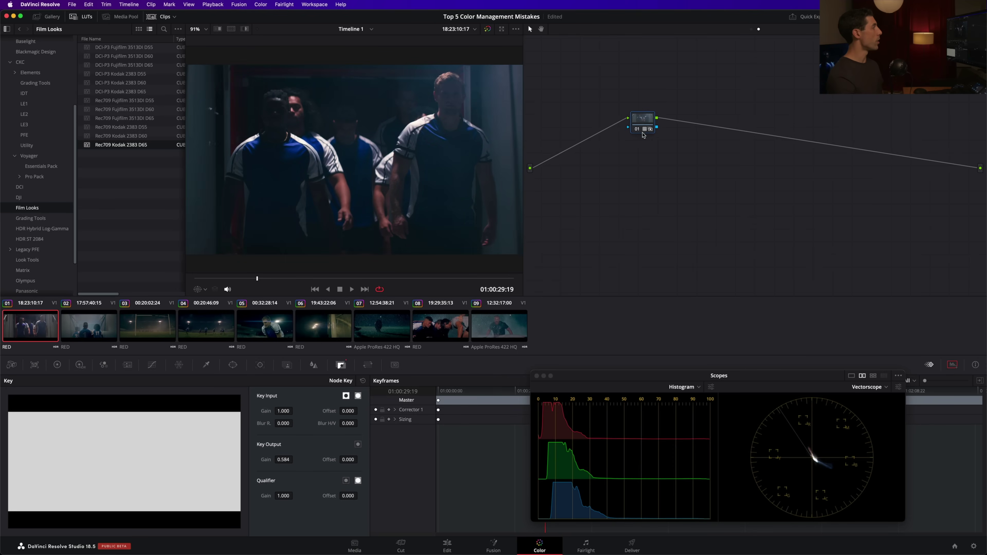
# Step: Replace the node with a fresh one carrying the PFE 2383_DWG_to_DWG_v2 LUT
pyautogui.press('Delete')
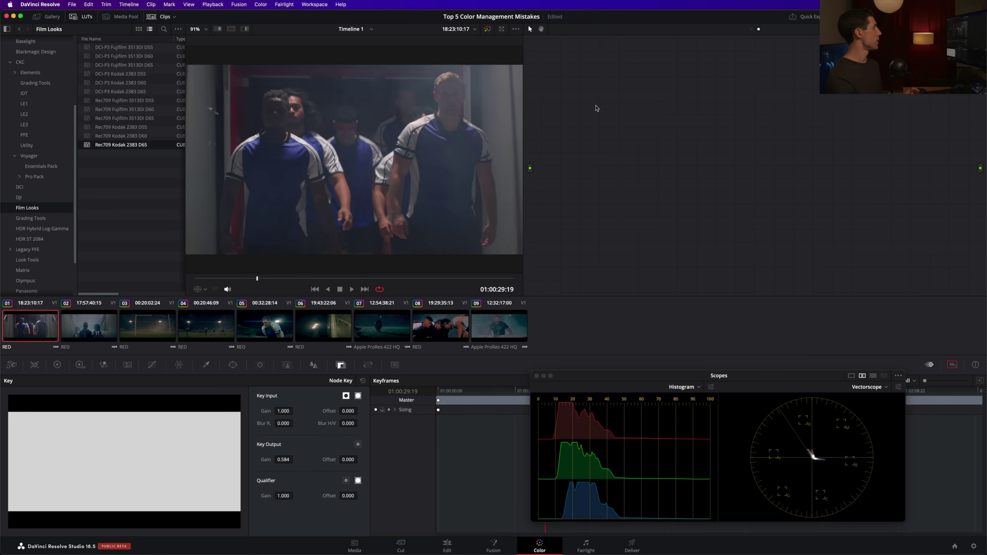
pyautogui.hotkey('alt', 's')
pyautogui.click(48, 134)
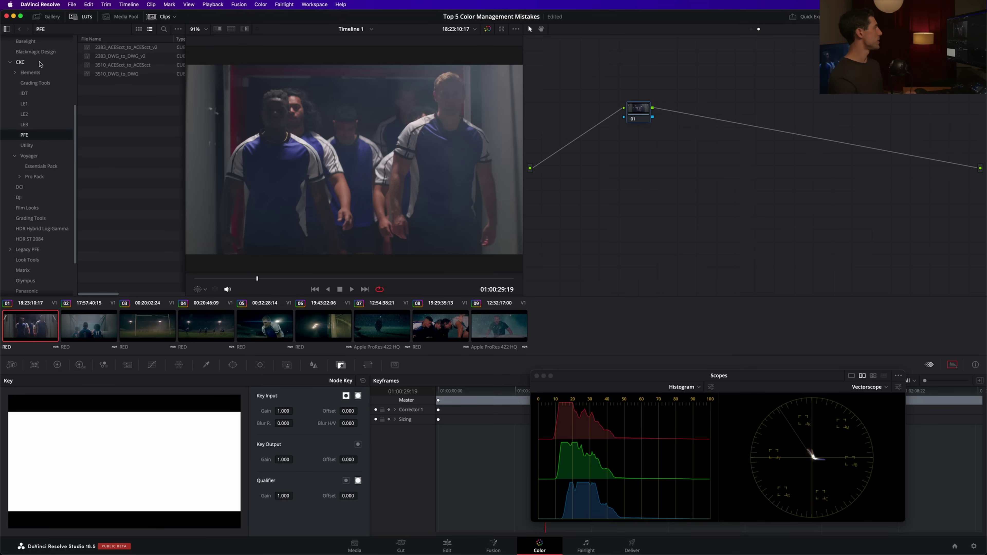
pyautogui.doubleClick(119, 75)
pyautogui.doubleClick(124, 56)
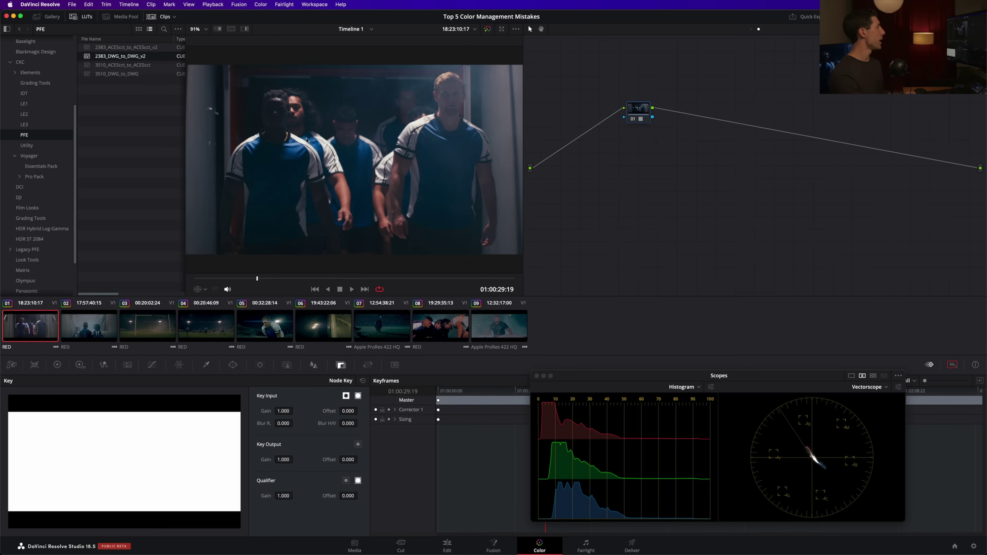
pyautogui.click(48, 167)
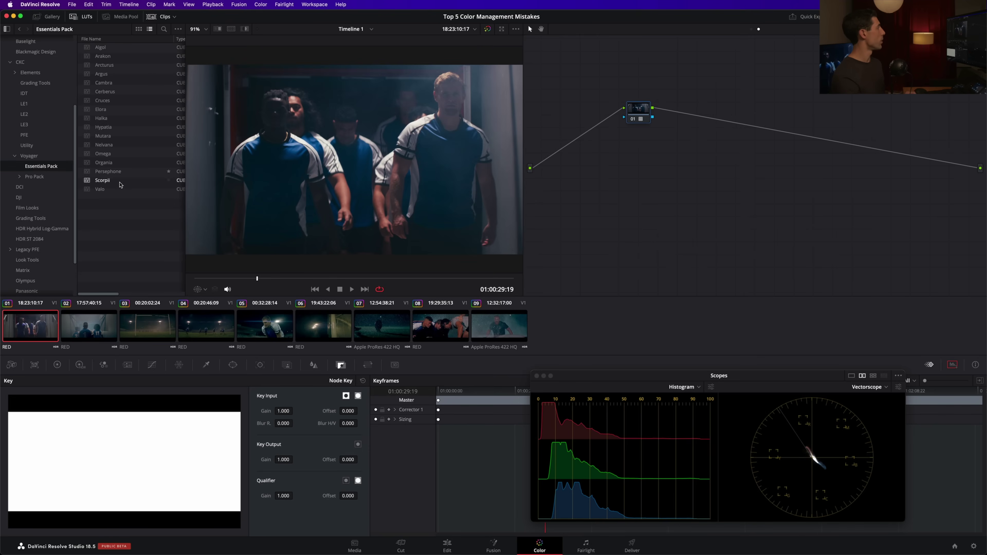
# Step: Put the Arcturus Essentials Pack LUT on node 01 and reposition the node
pyautogui.doubleClick(112, 65)
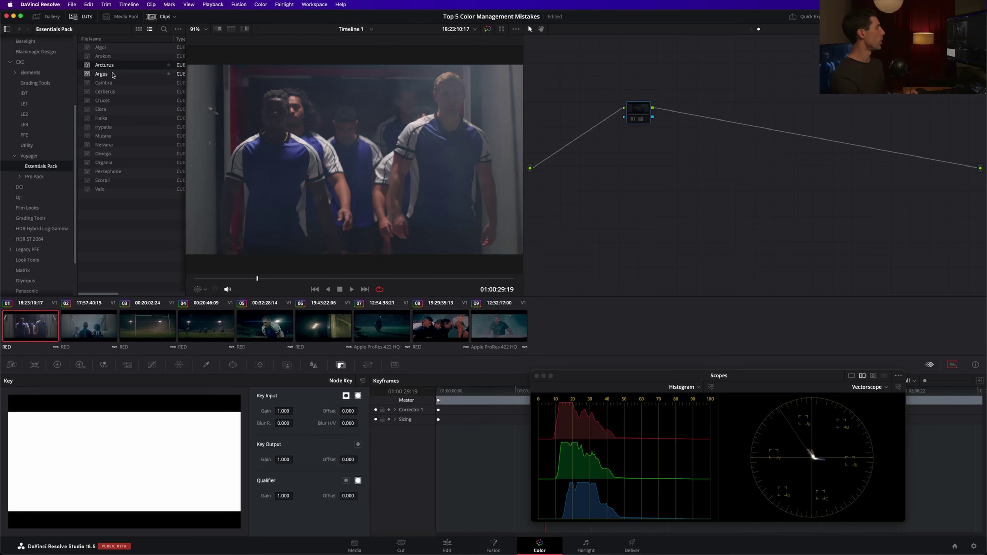
pyautogui.moveTo(638, 110); pyautogui.dragTo(650, 121)
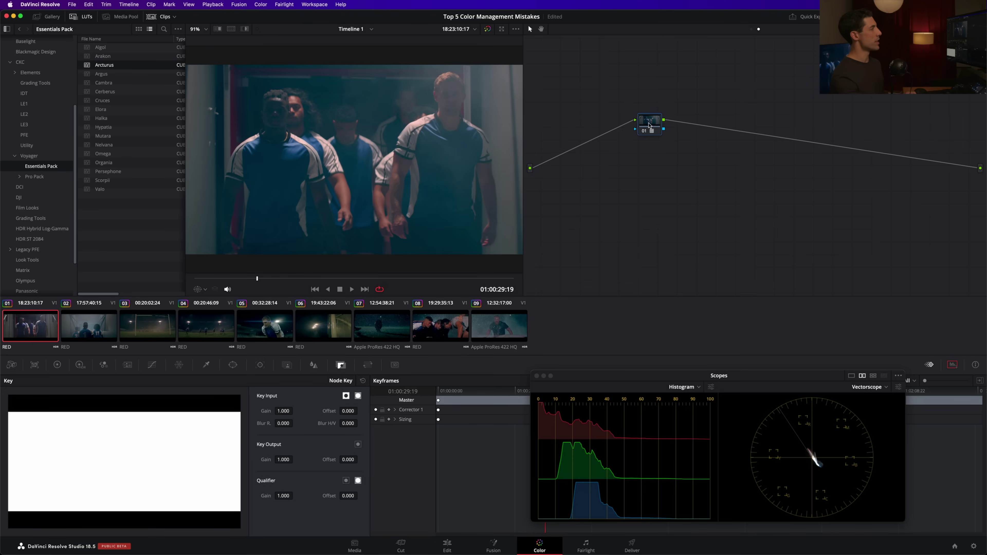
pyautogui.moveTo(648, 125); pyautogui.dragTo(646, 130)
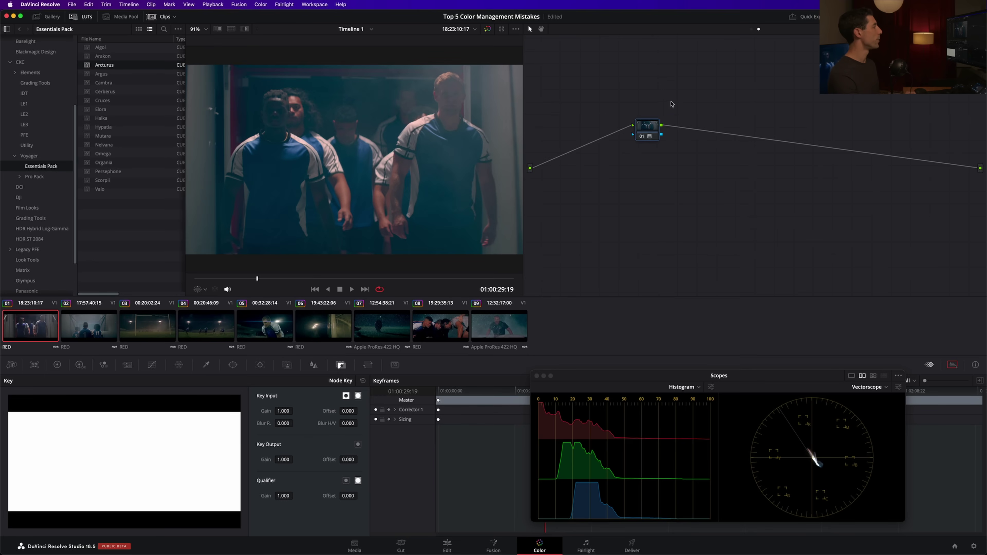
# Step: Set the rugby clip to bypass color management and add serial node 07 after the Parallel Mixer
pyautogui.rightClick(41, 324)
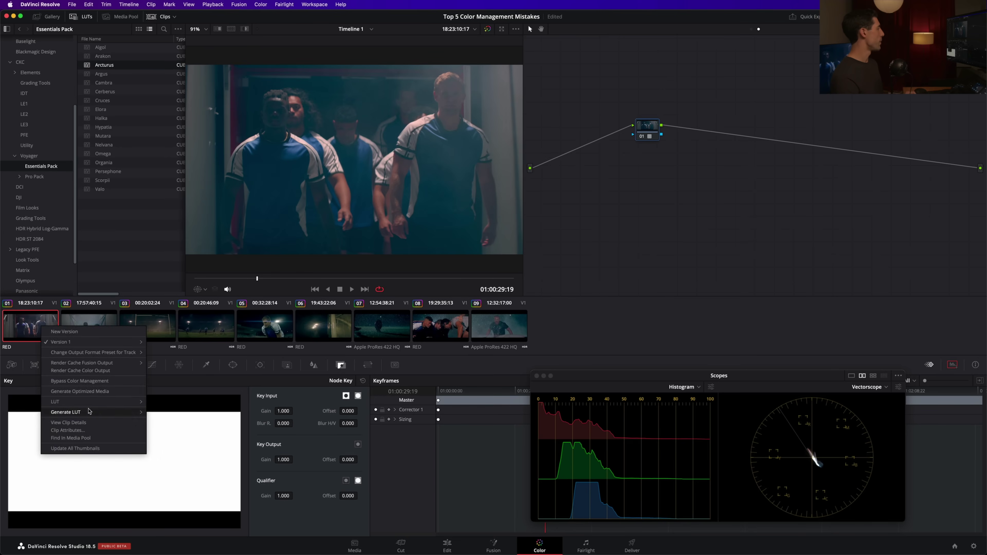
pyautogui.click(105, 382)
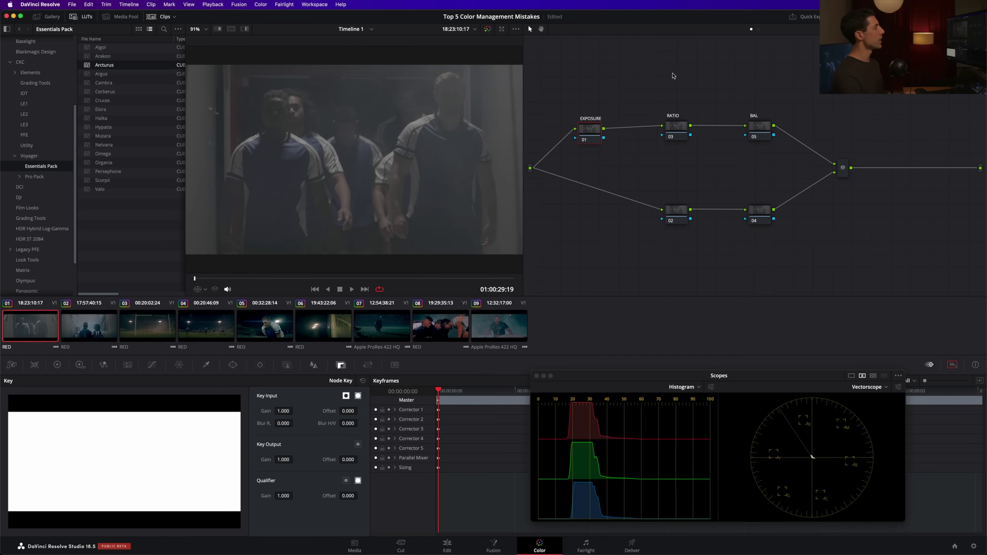
pyautogui.click(842, 167)
pyautogui.hotkey('alt', 's')
pyautogui.moveTo(888, 168); pyautogui.dragTo(895, 168)
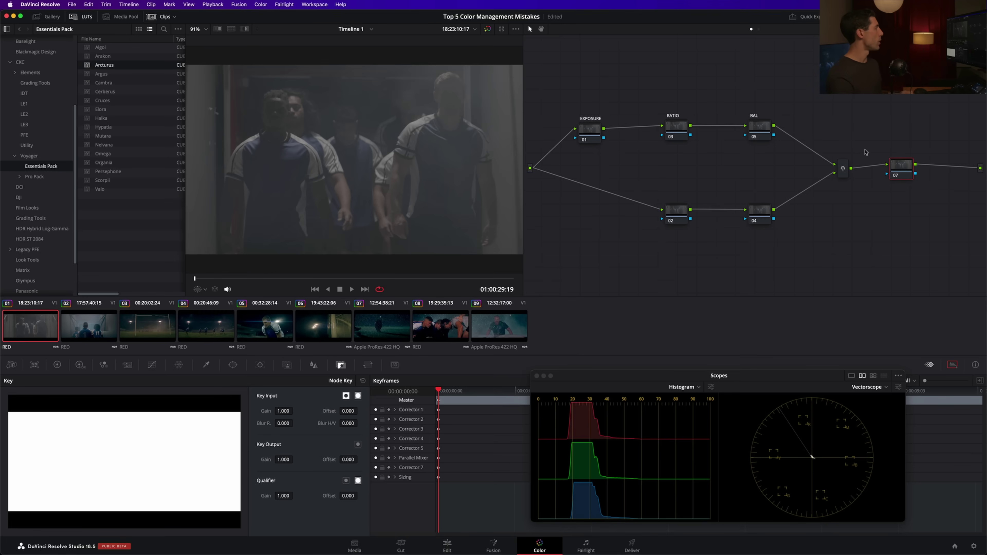
# Step: Apply the Rec709 Kodak 2383 D65 Film Looks LUT to node 07
pyautogui.click(47, 210)
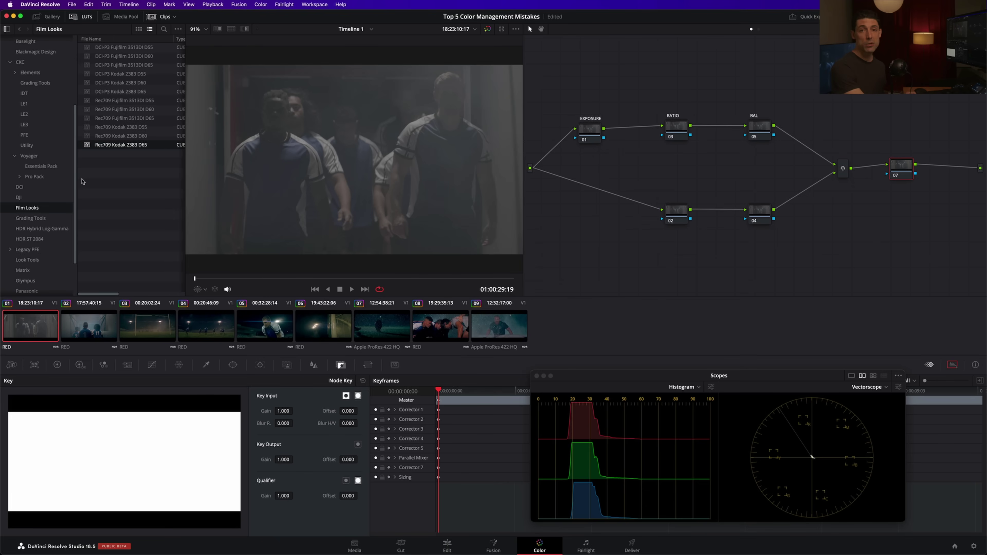
pyautogui.doubleClick(87, 147)
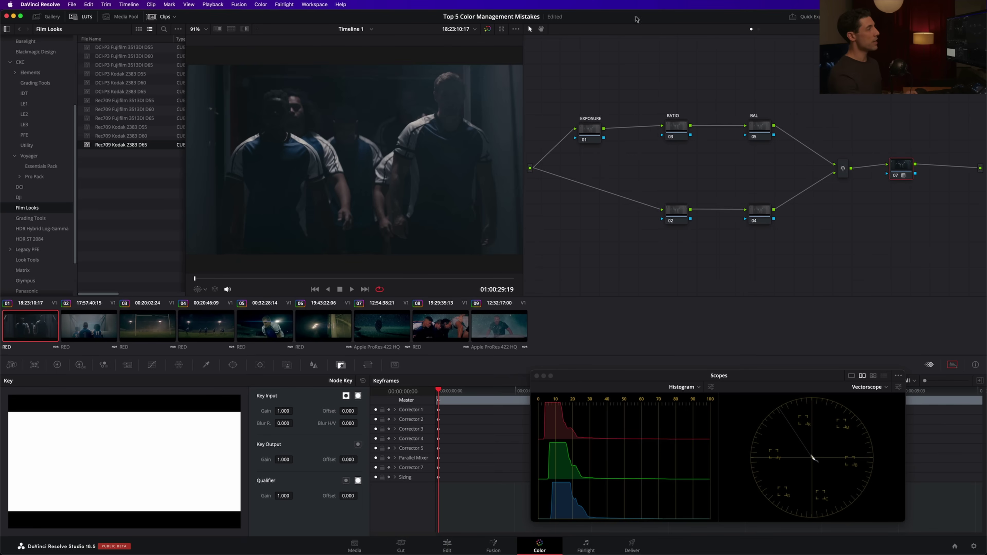
pyautogui.click(590, 131)
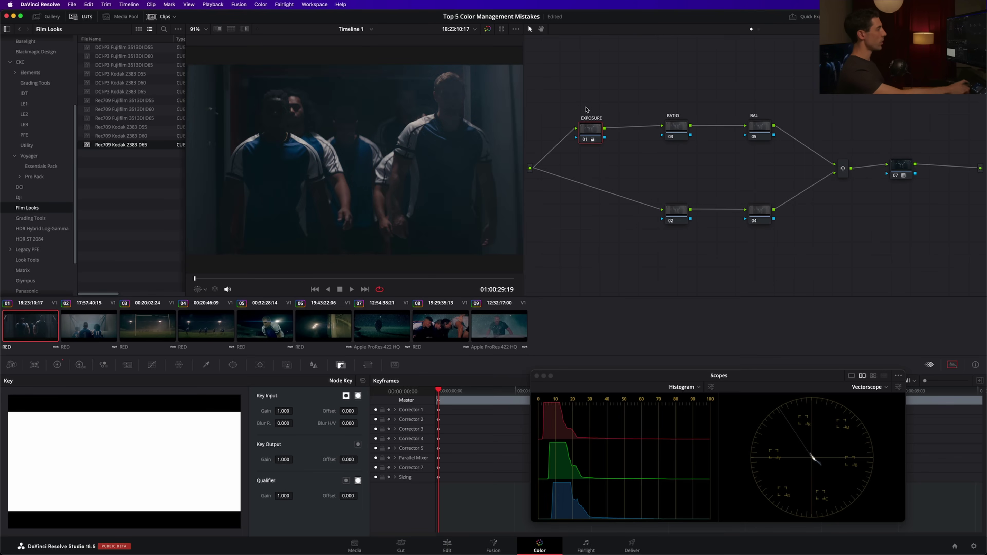
pyautogui.click(910, 175)
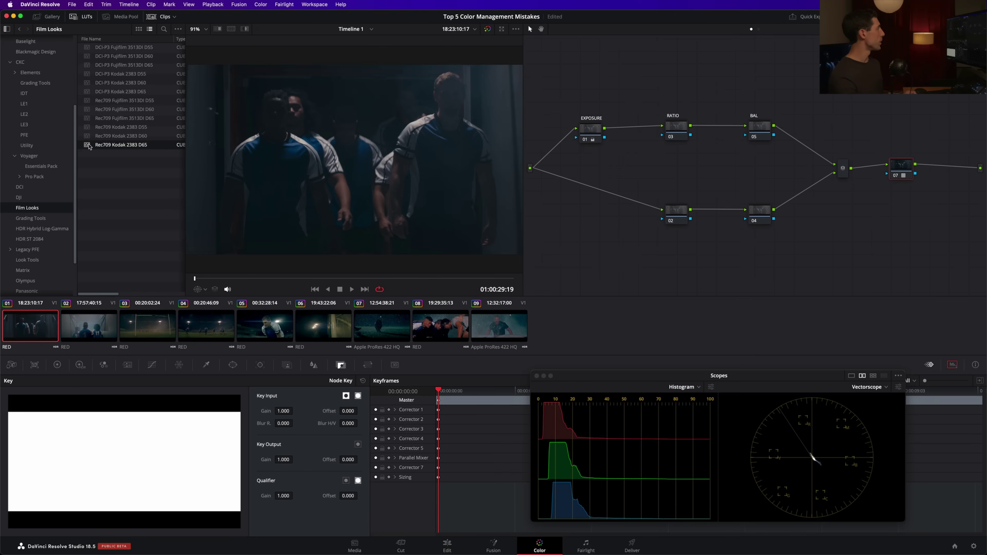
pyautogui.scroll(5, 39, 66)
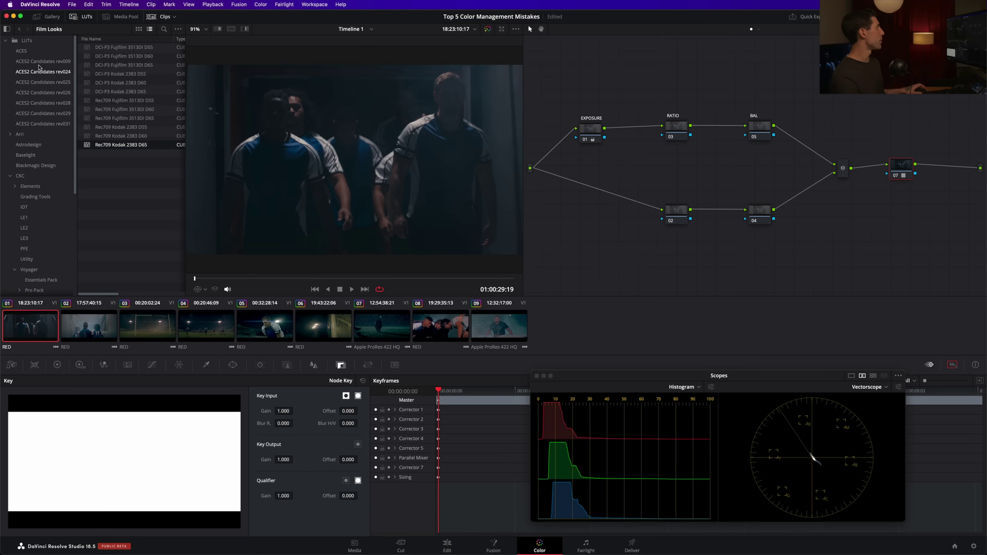